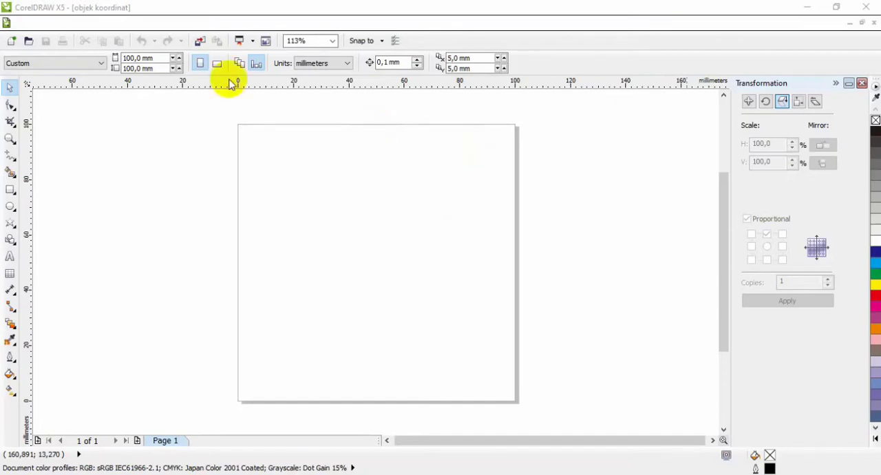
Close the Transformation docker, open the Object Coordinates docker and use the centre point as the object origin
{"action": "left_click", "coordinate": [159, 69]}
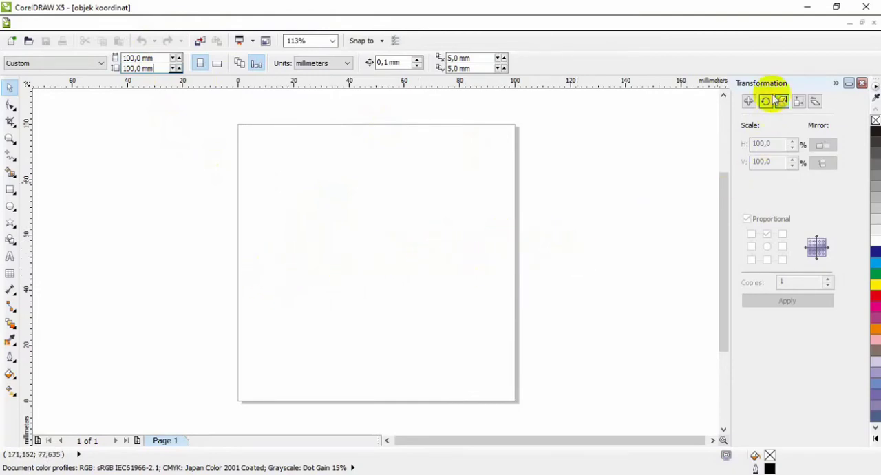
{"action": "left_click", "coordinate": [861, 84]}
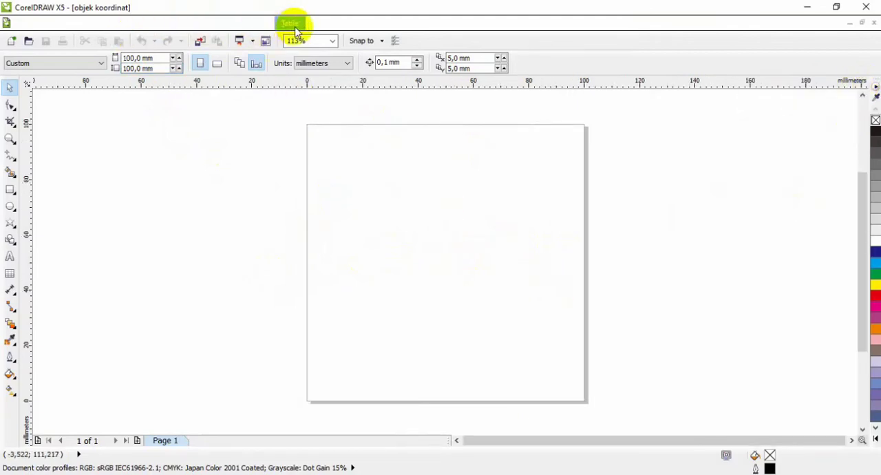
{"action": "left_click", "coordinate": [360, 24]}
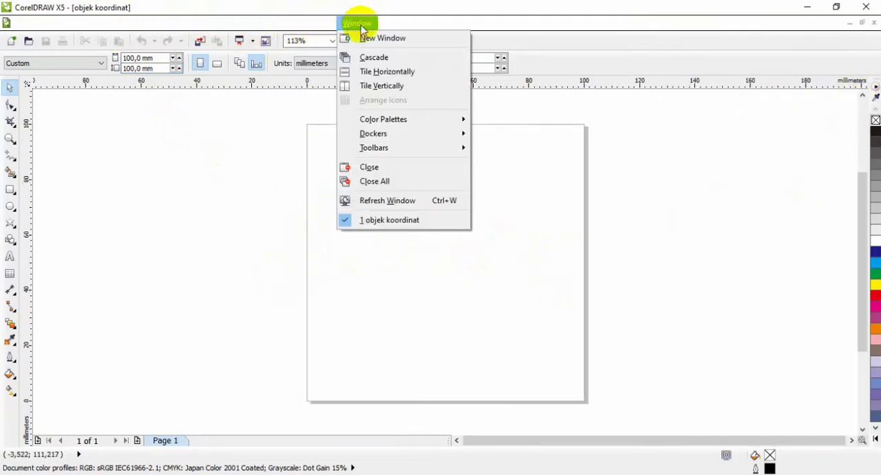
{"action": "mouse_move", "coordinate": [432, 140]}
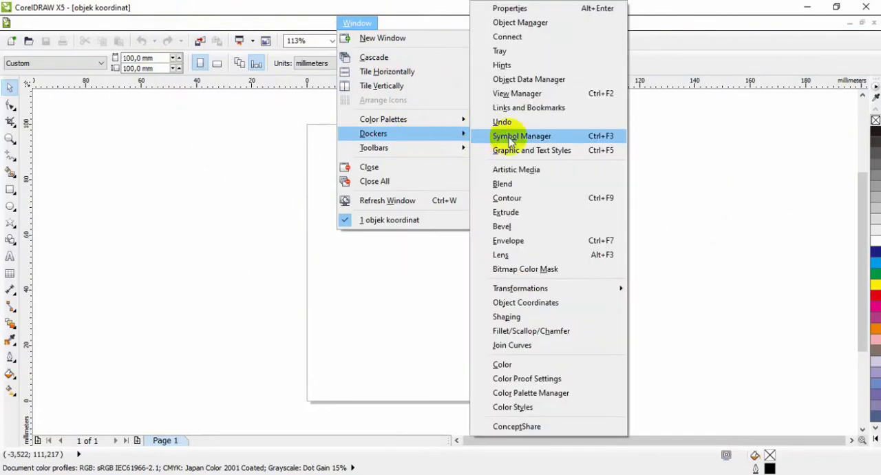
{"action": "left_click", "coordinate": [529, 304]}
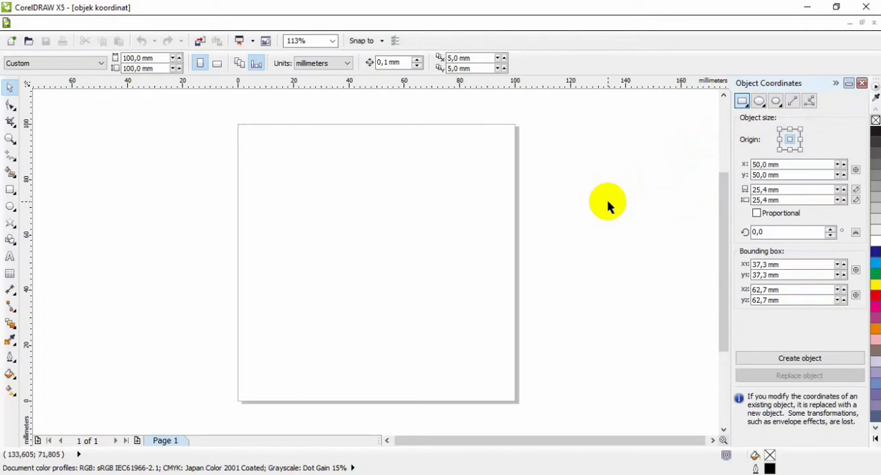
{"action": "left_click", "coordinate": [790, 142]}
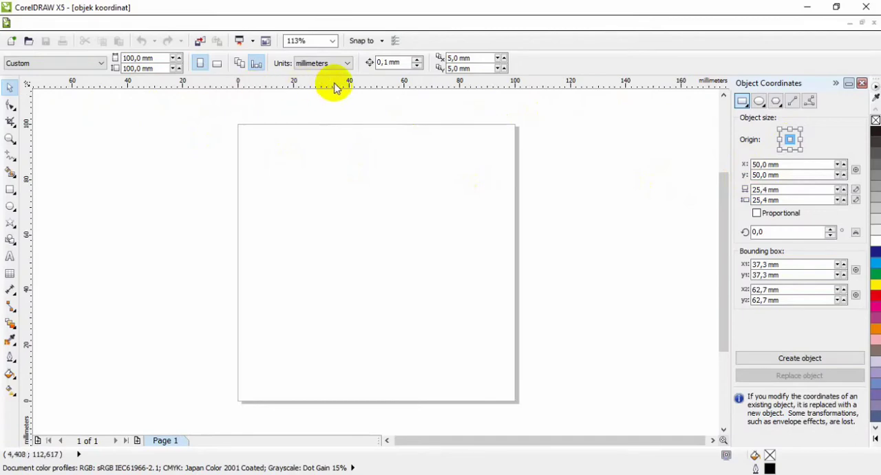
Add a horizontal and a vertical guideline crossing at about the centre of the page
{"action": "left_click_drag", "start_coordinate": [365, 84], "coordinate": [352, 262]}
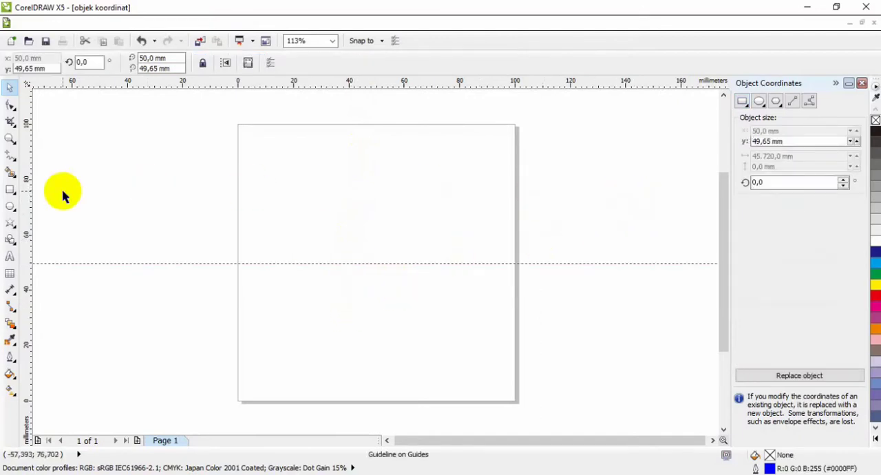
{"action": "left_click_drag", "start_coordinate": [29, 191], "coordinate": [376, 236]}
{"action": "left_click", "coordinate": [480, 232]}
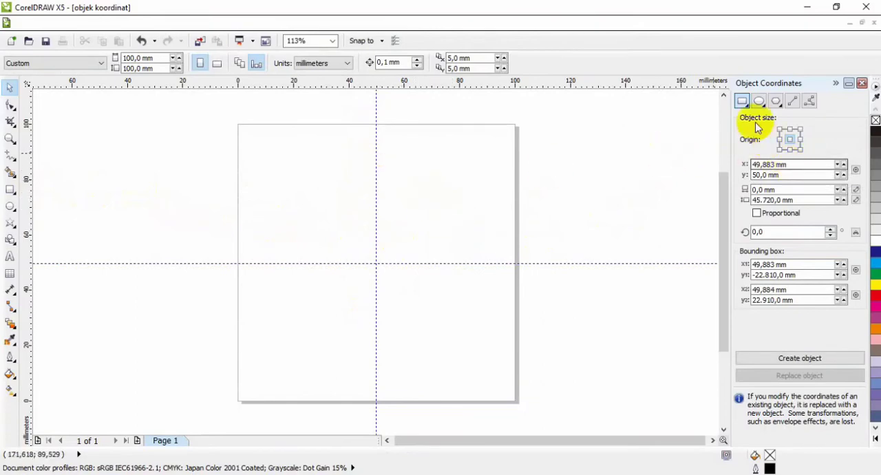
Start a rectangle by coordinates and set its centre's x position to 50 mm
{"action": "left_click", "coordinate": [742, 103]}
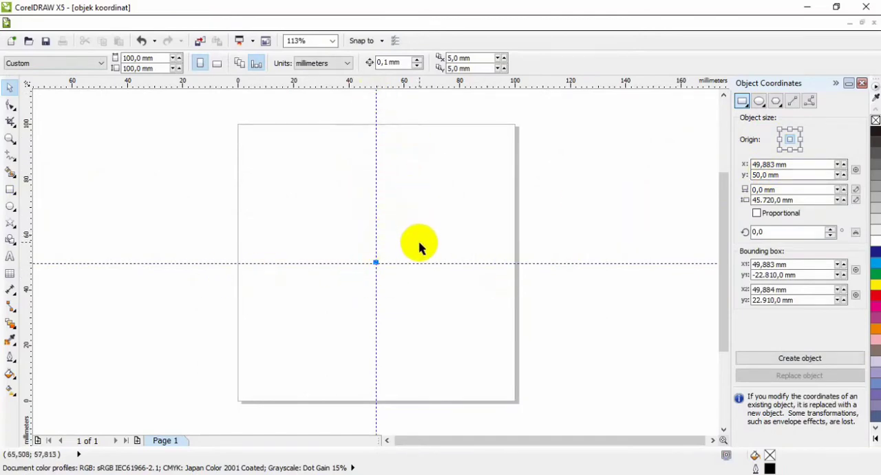
{"action": "double_click", "coordinate": [802, 165]}
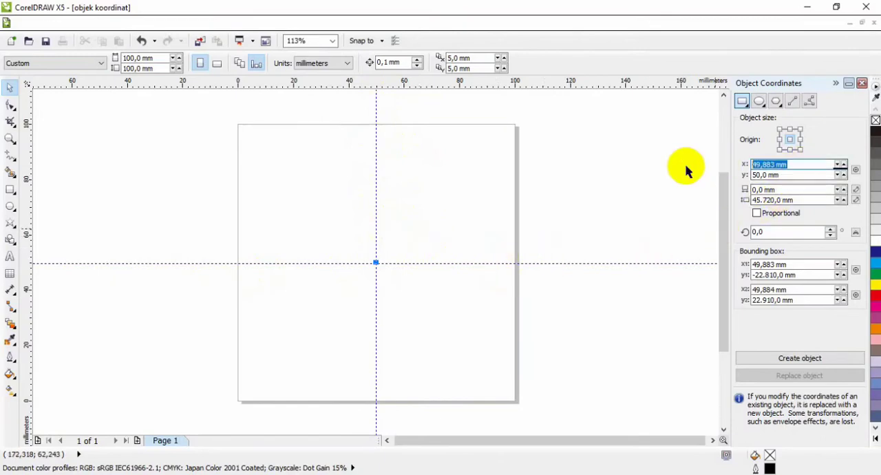
{"action": "type", "text": "50"}
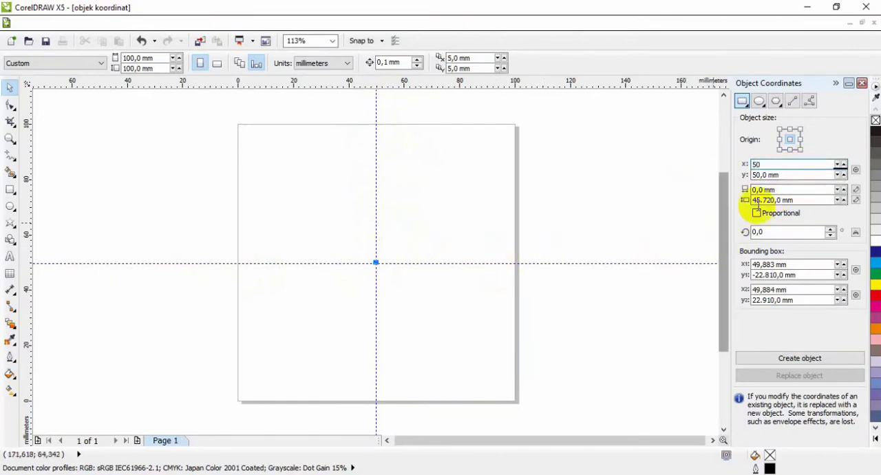
{"action": "left_click", "coordinate": [794, 174]}
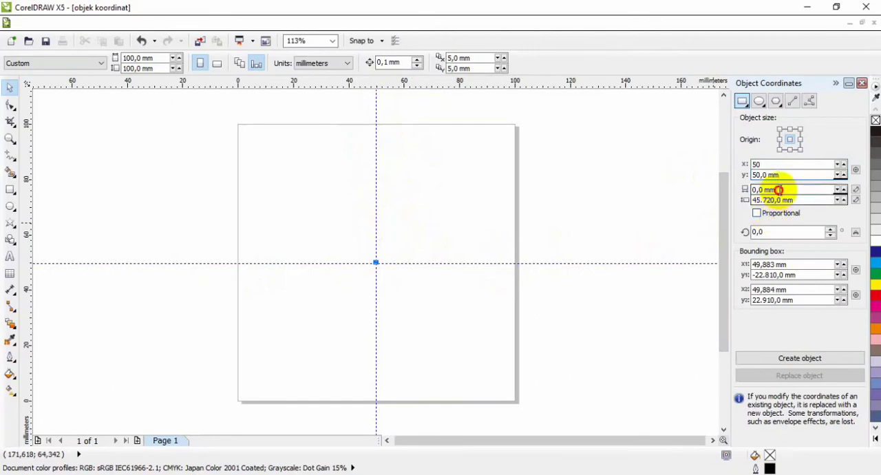
Set the rectangle's width and height to 40 mm each
{"action": "left_click", "coordinate": [774, 190]}
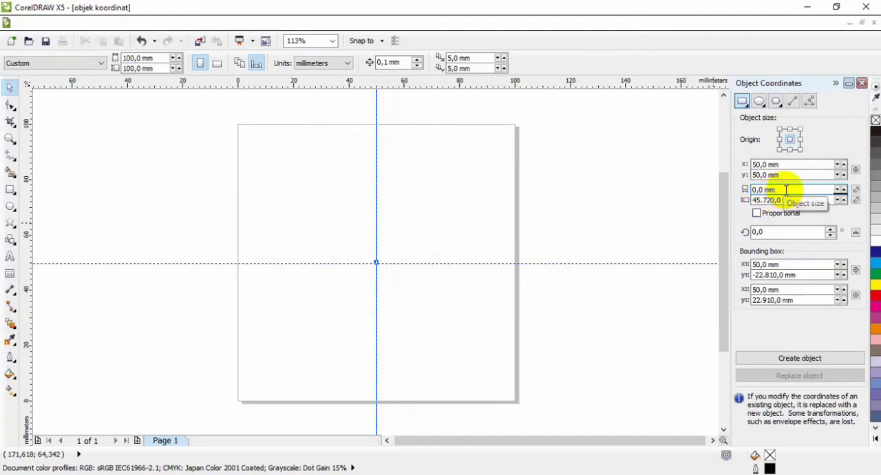
{"action": "left_click_drag", "start_coordinate": [780, 189], "coordinate": [736, 190]}
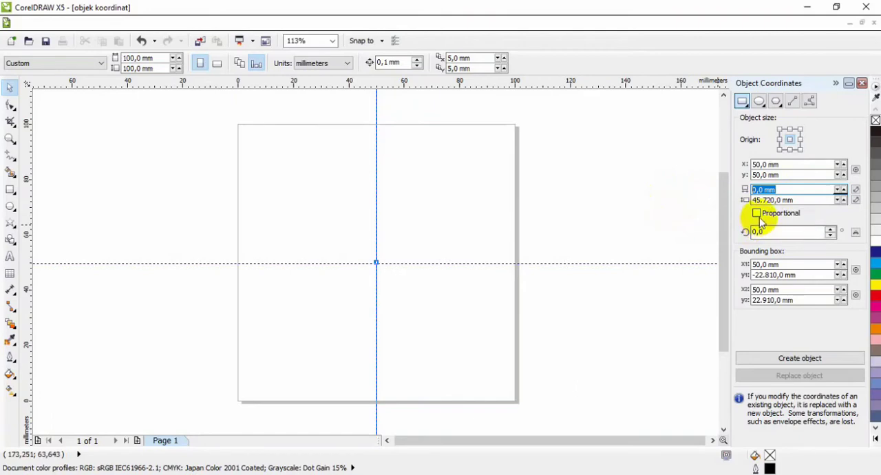
{"action": "type", "text": "40"}
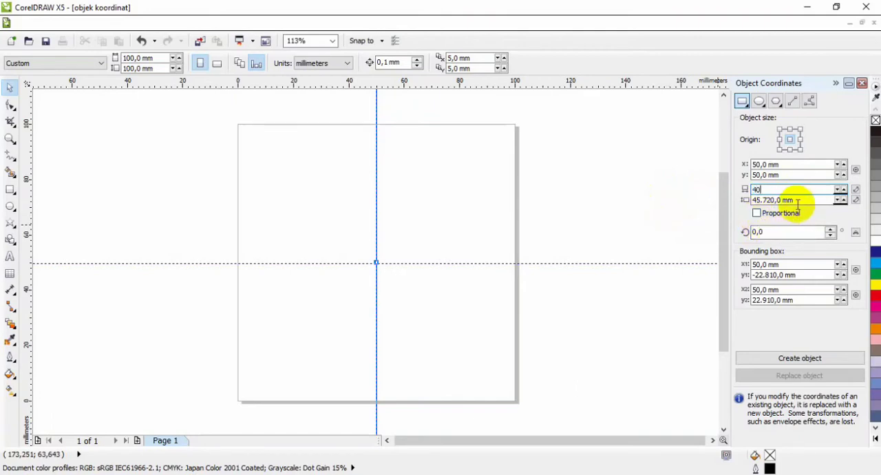
{"action": "key", "text": "Tab"}
{"action": "type", "text": "40"}
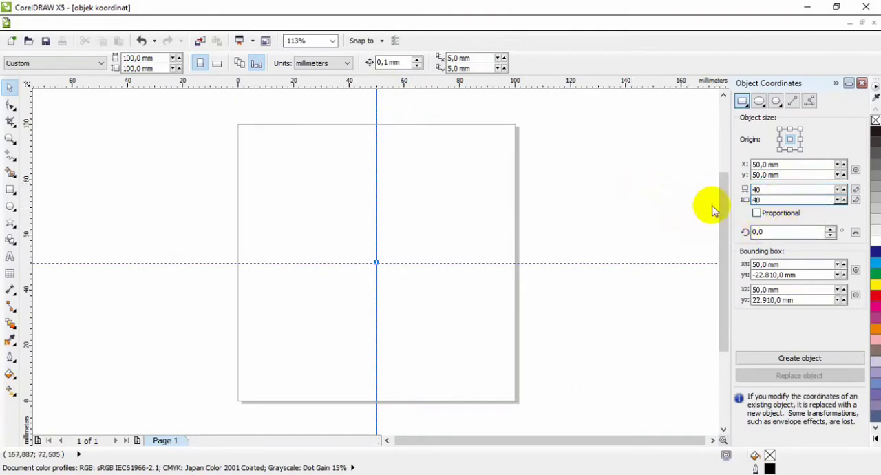
{"action": "left_click", "coordinate": [763, 232]}
{"action": "key", "text": "Return"}
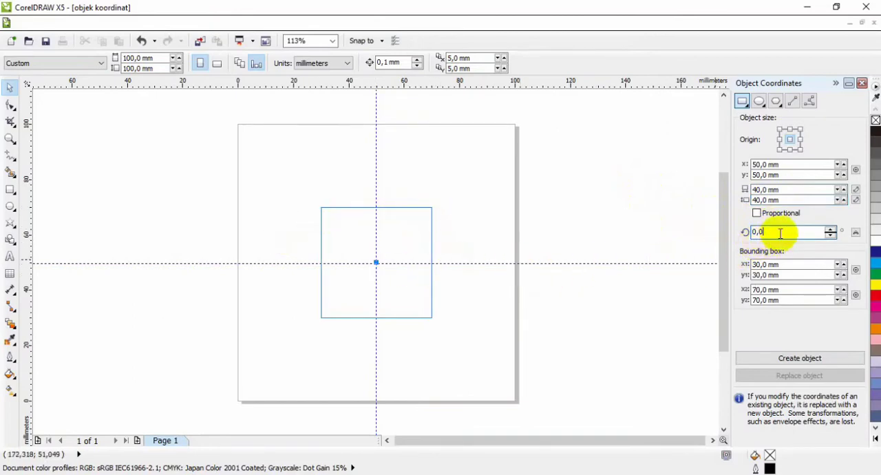
Set the rectangle's rotation to 45 degrees, create the object and deselect it
{"action": "left_click_drag", "start_coordinate": [782, 232], "coordinate": [711, 232]}
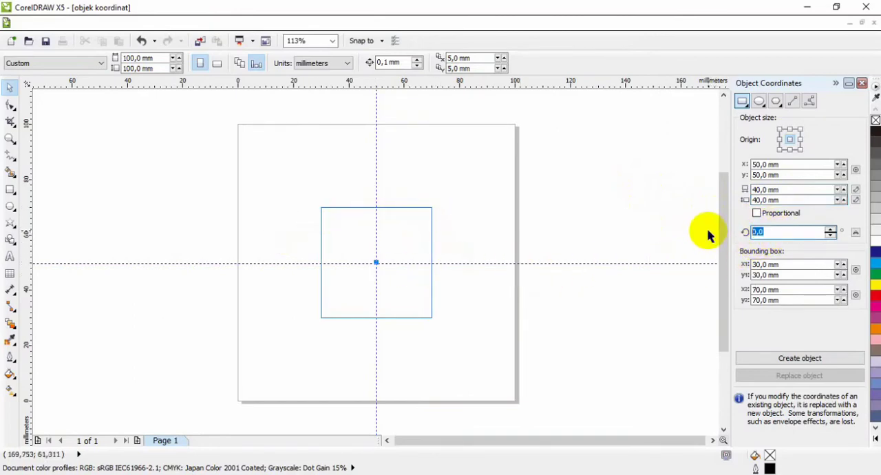
{"action": "type", "text": "45"}
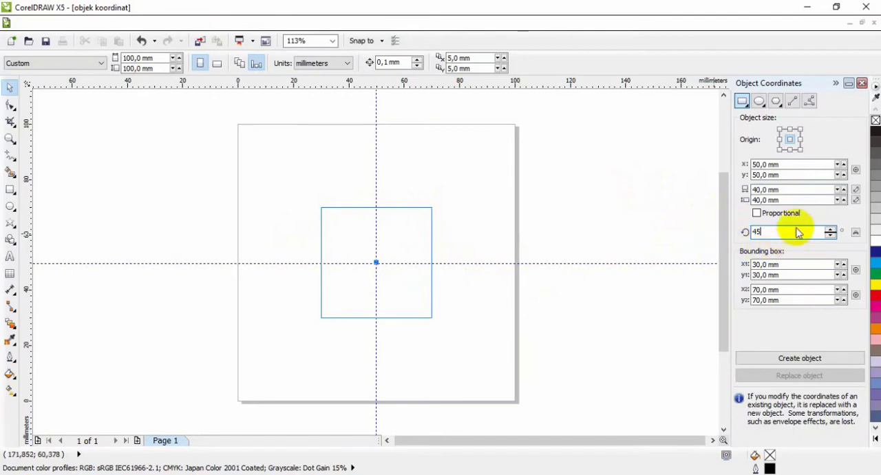
{"action": "left_click", "coordinate": [796, 197]}
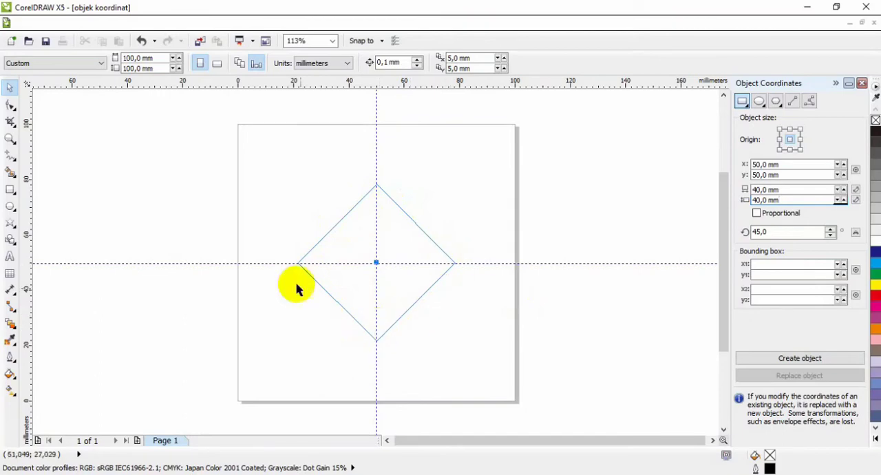
{"action": "left_click", "coordinate": [769, 361]}
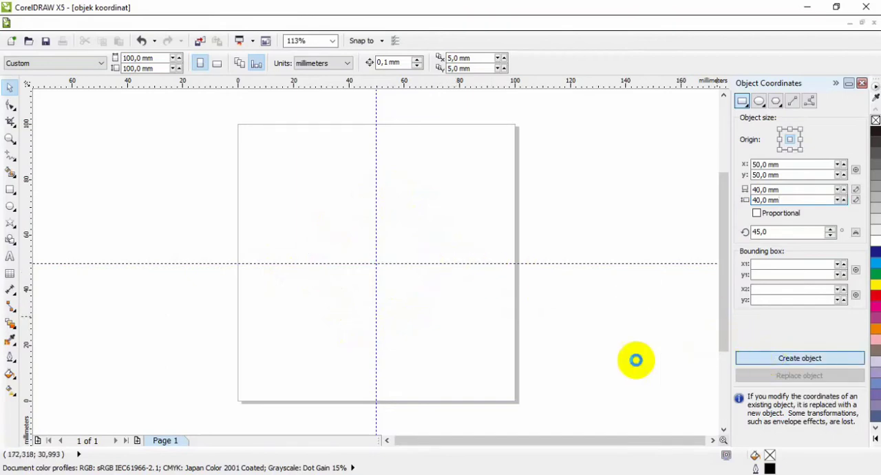
{"action": "left_click", "coordinate": [427, 329]}
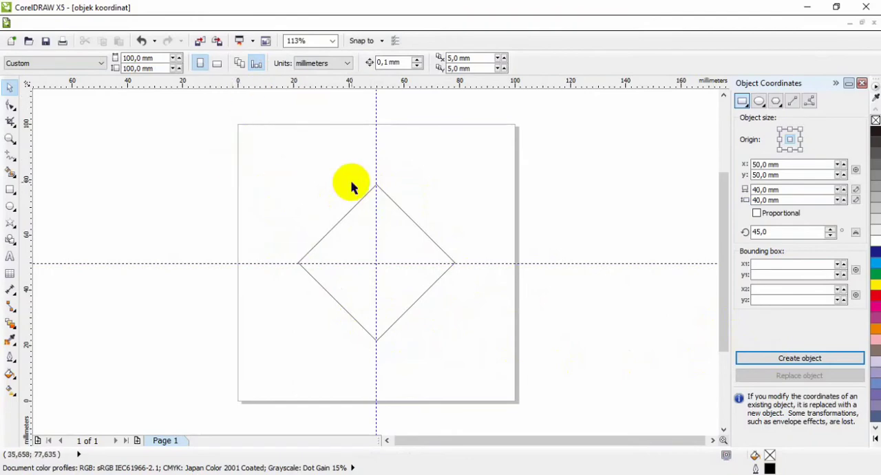
Move the vertical guideline to the page's left edge and the horizontal guideline to its bottom edge
{"action": "left_click_drag", "start_coordinate": [375, 163], "coordinate": [238, 165]}
{"action": "left_click_drag", "start_coordinate": [281, 263], "coordinate": [282, 401]}
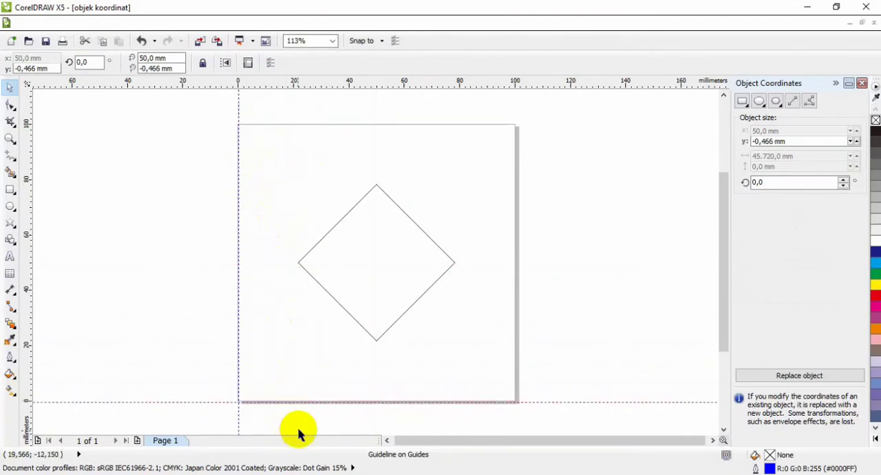
{"action": "left_click", "coordinate": [447, 263]}
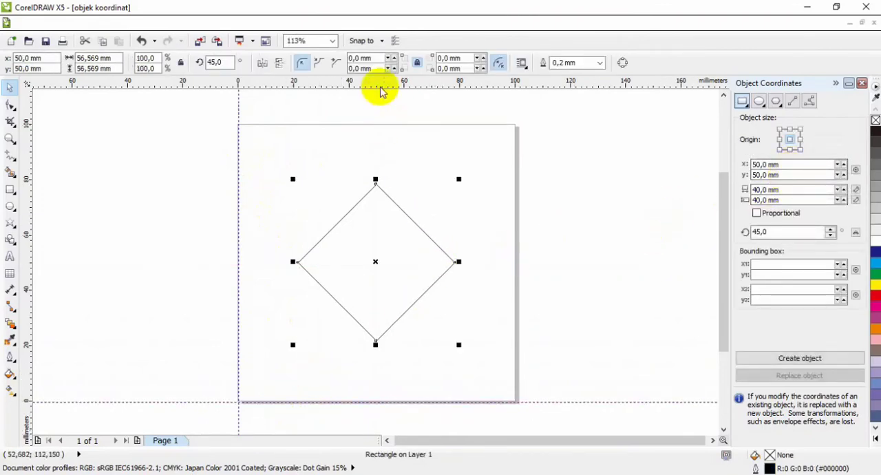
Add a second pair of guidelines, horizontal and vertical, crossing at the centre of the rotated square
{"action": "left_click_drag", "start_coordinate": [379, 84], "coordinate": [374, 262]}
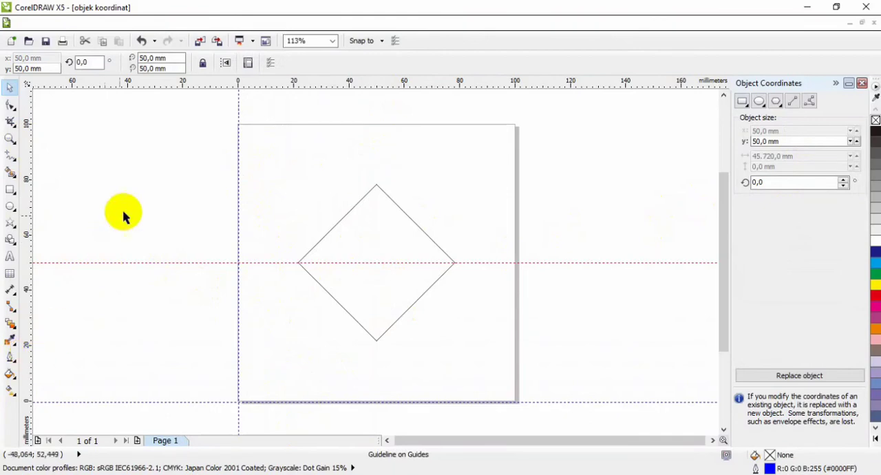
{"action": "mouse_move", "coordinate": [28, 188]}
{"action": "left_mouse_down"}
{"action": "mouse_move", "coordinate": [314, 190]}
{"action": "mouse_move", "coordinate": [376, 201]}
{"action": "left_mouse_up"}
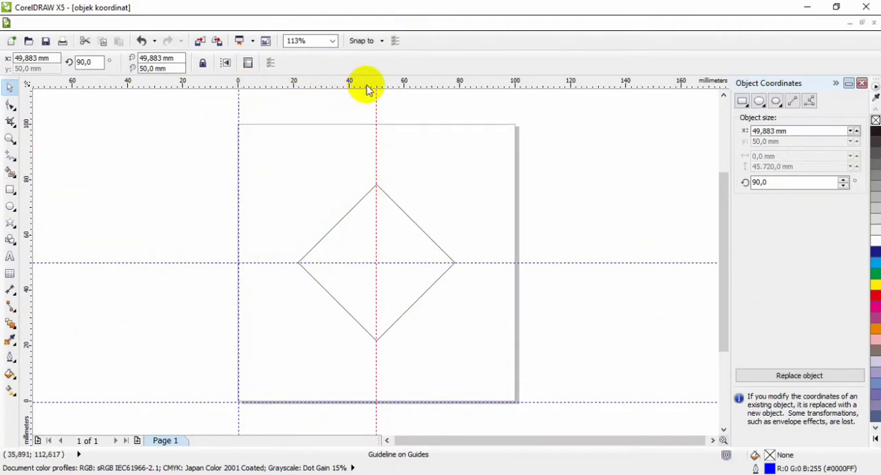
{"action": "scroll", "coordinate": [378, 94], "scroll_direction": "up", "scroll_amount": 3}
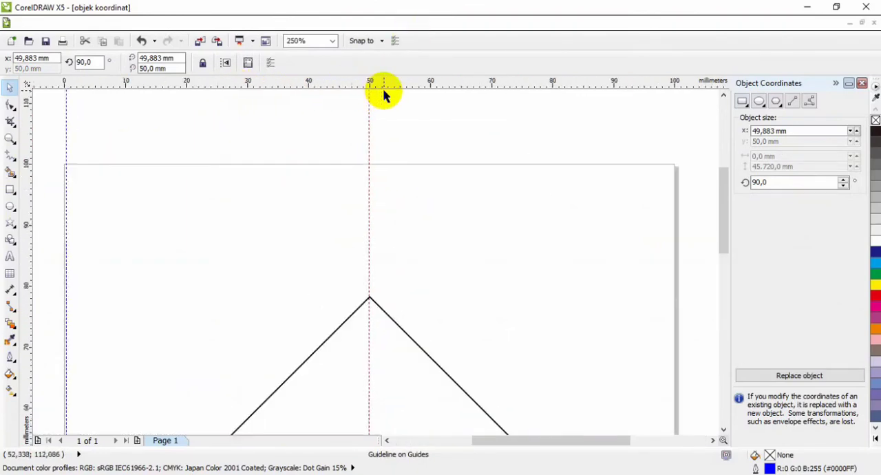
{"action": "scroll", "coordinate": [370, 109], "scroll_direction": "down", "scroll_amount": 2}
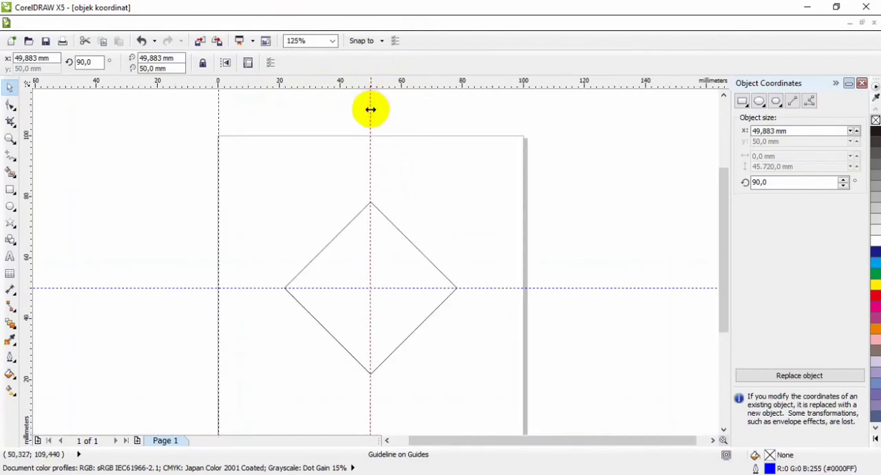
{"action": "left_click_drag", "start_coordinate": [723, 190], "coordinate": [726, 215]}
{"action": "left_click", "coordinate": [631, 173]}
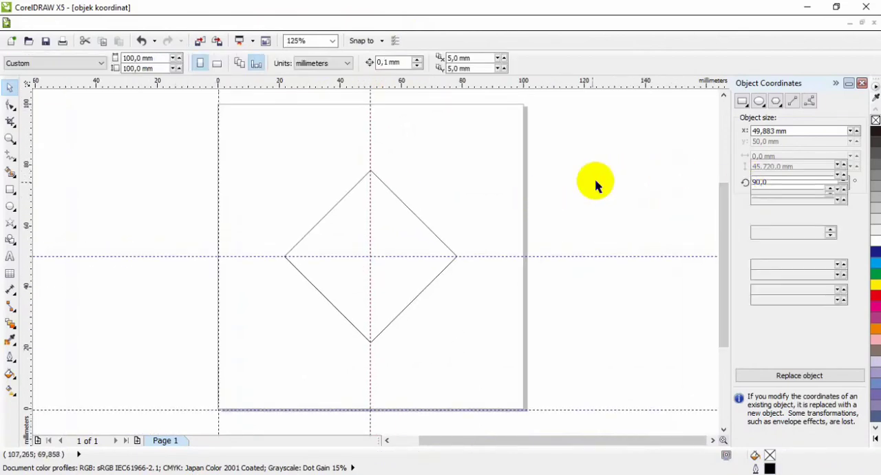
Start an ellipse by coordinates and set its centre's x position to 50 mm
{"action": "left_click", "coordinate": [758, 103]}
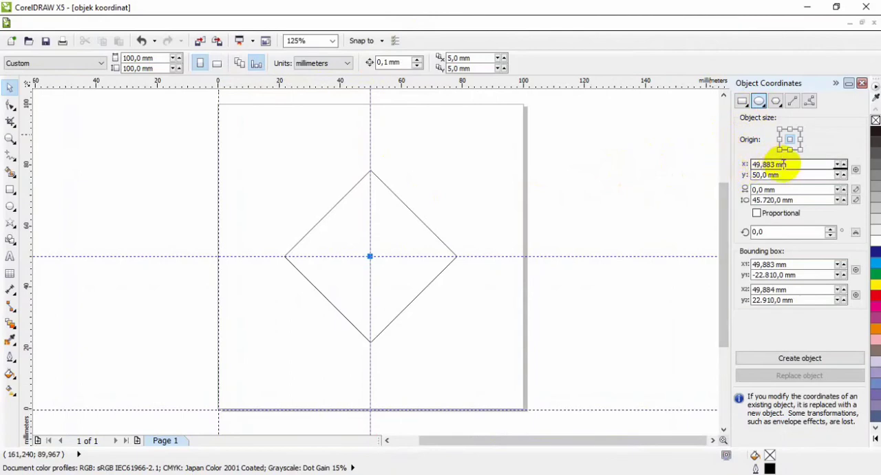
{"action": "left_click_drag", "start_coordinate": [794, 165], "coordinate": [672, 164]}
{"action": "type", "text": "5"}
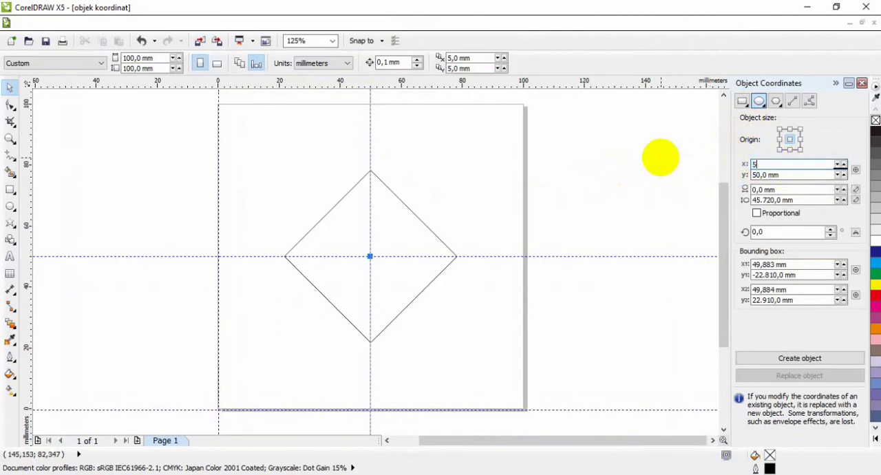
{"action": "type", "text": "0"}
Set the ellipse's width to 35 mm and its height to 25 mm
{"action": "left_click", "coordinate": [798, 189]}
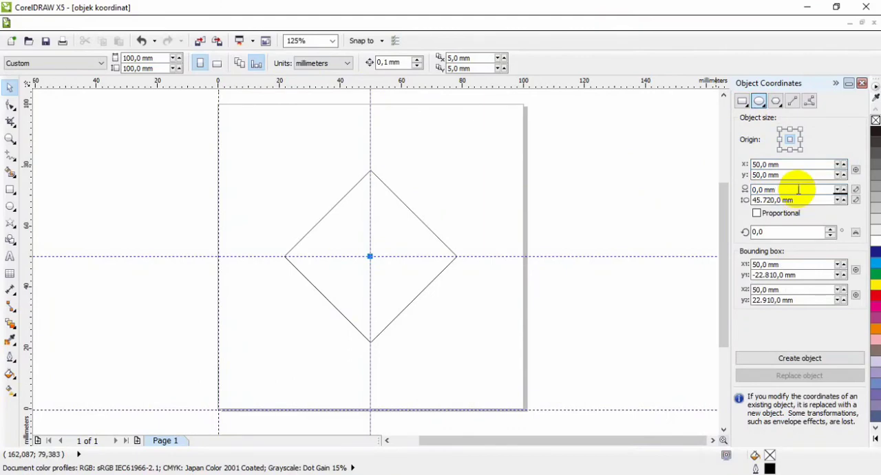
{"action": "left_click_drag", "start_coordinate": [805, 190], "coordinate": [686, 171]}
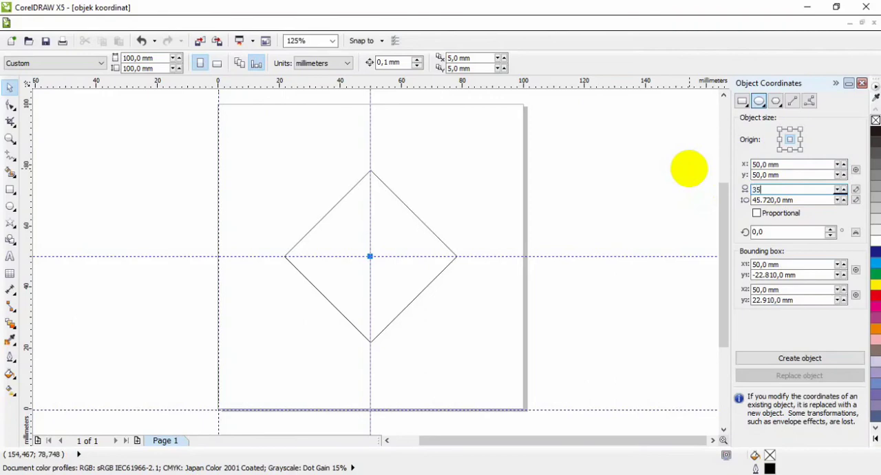
{"action": "left_click_drag", "start_coordinate": [805, 200], "coordinate": [653, 199]}
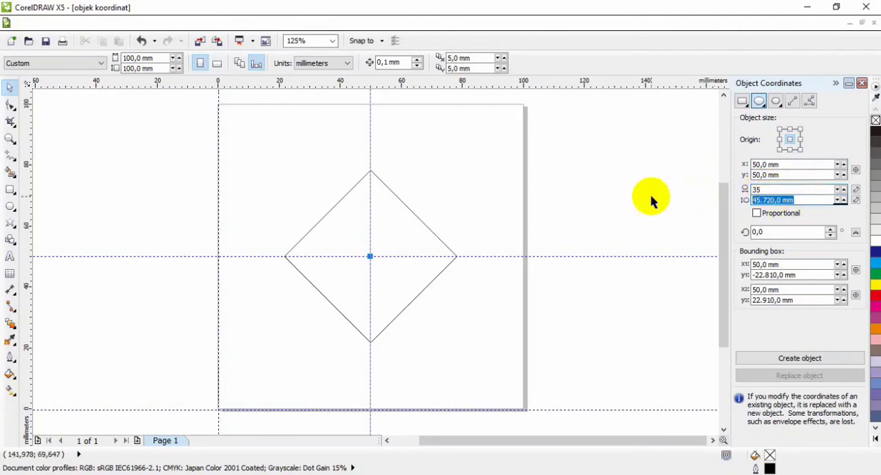
{"action": "type", "text": "25"}
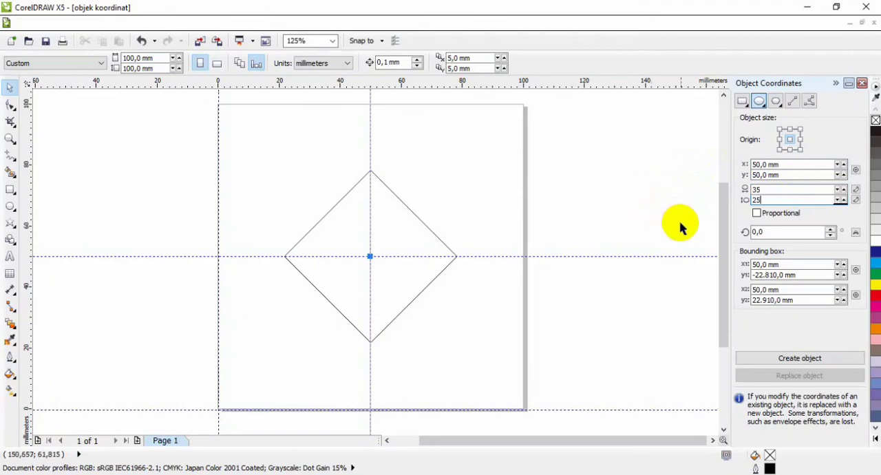
Set the ellipse's rotation to 45 degrees, create it inside the rotated square and deselect it
{"action": "left_click", "coordinate": [789, 232]}
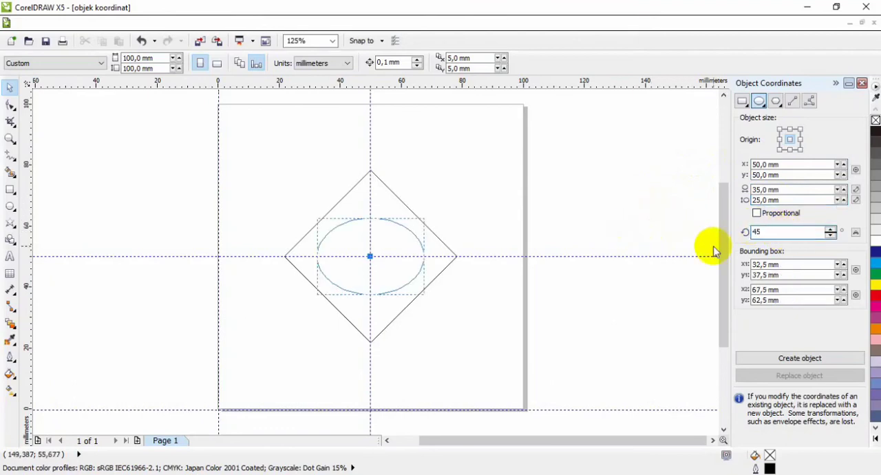
{"action": "left_click", "coordinate": [793, 265]}
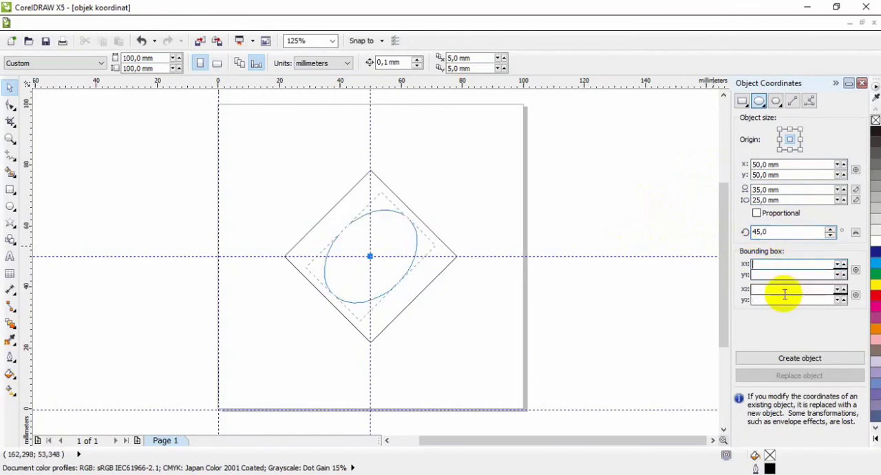
{"action": "left_click", "coordinate": [791, 365]}
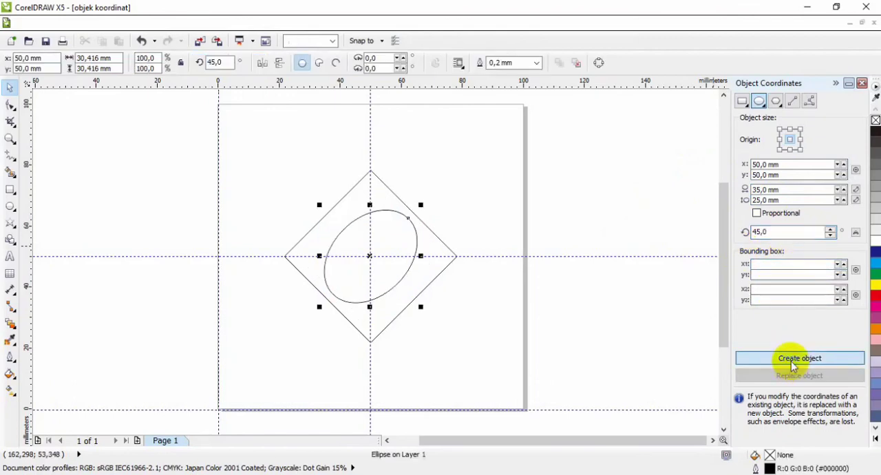
{"action": "left_click", "coordinate": [469, 318]}
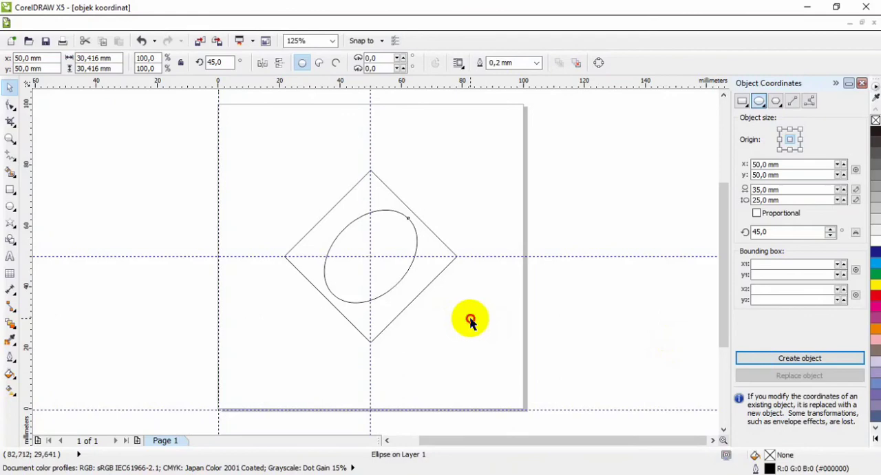